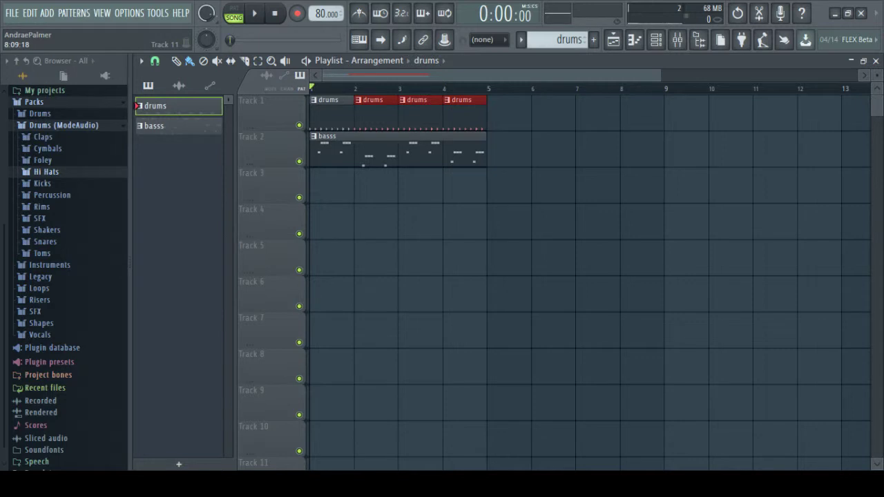
Step: Add two Sytrus synthesizers as new channels in the channel rack
left_click(613, 39)
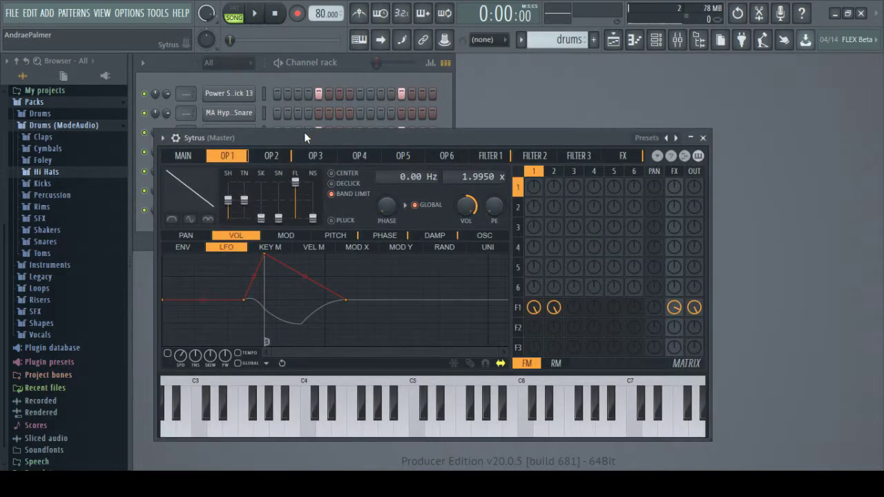
left_click_drag(304, 132, 343, 264)
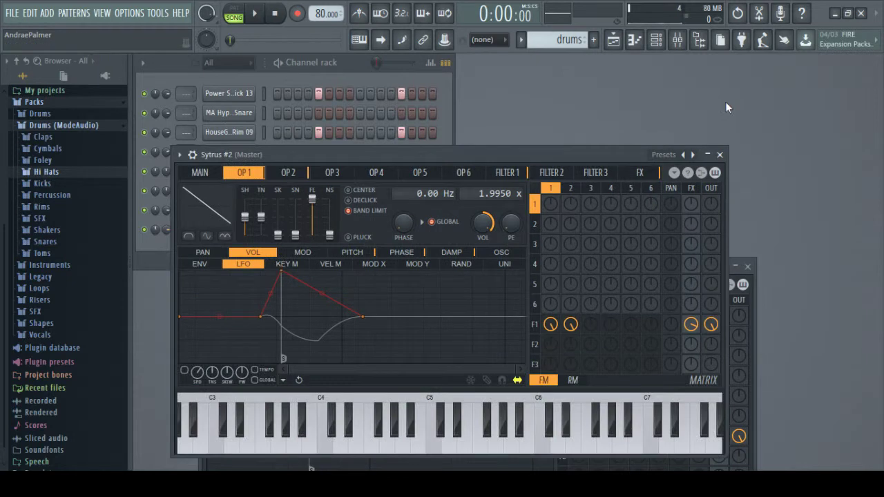
left_click(721, 155)
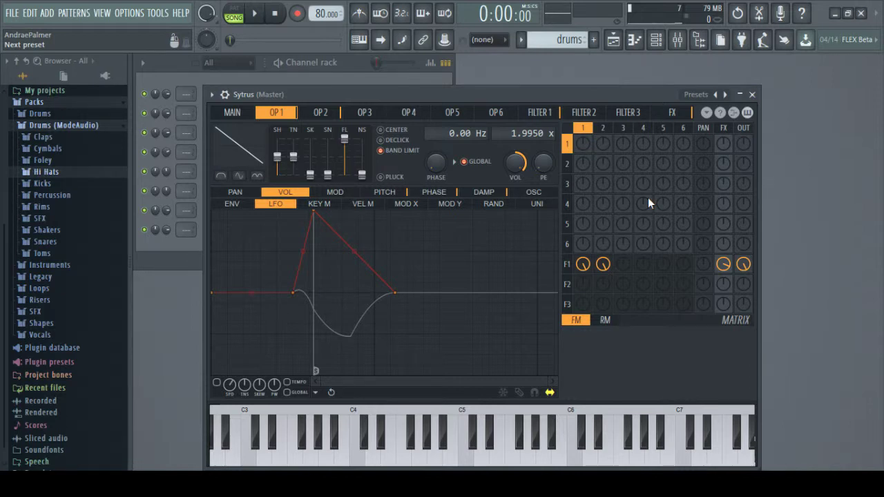
Step: Load the Electric preset in the first Sytrus channel and the Hammond 2 preset in the second, auditioning it on the keyboard
left_click(725, 94)
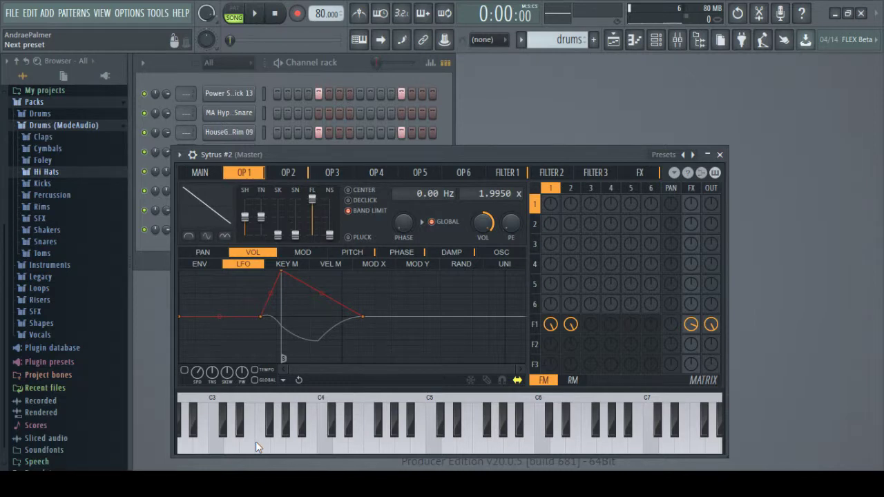
mouse_move(399, 436)
left_mouse_down()
mouse_move(394, 453)
mouse_move(358, 453)
left_mouse_up()
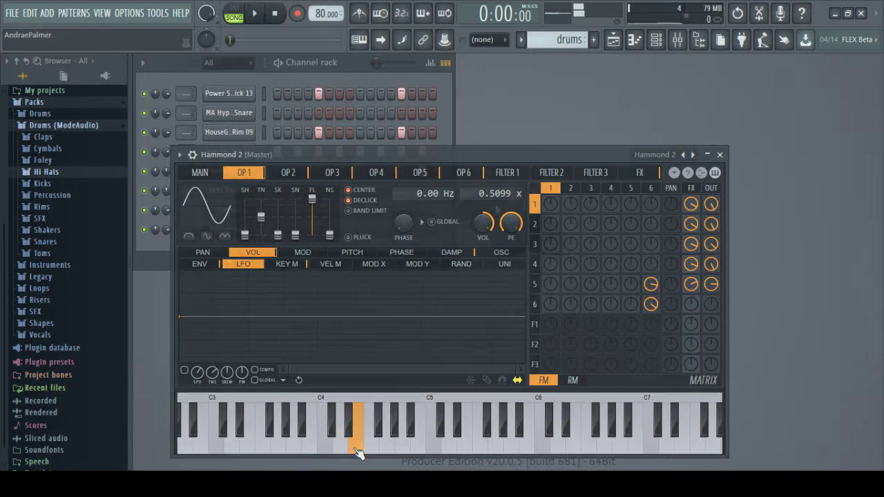
key("Escape")
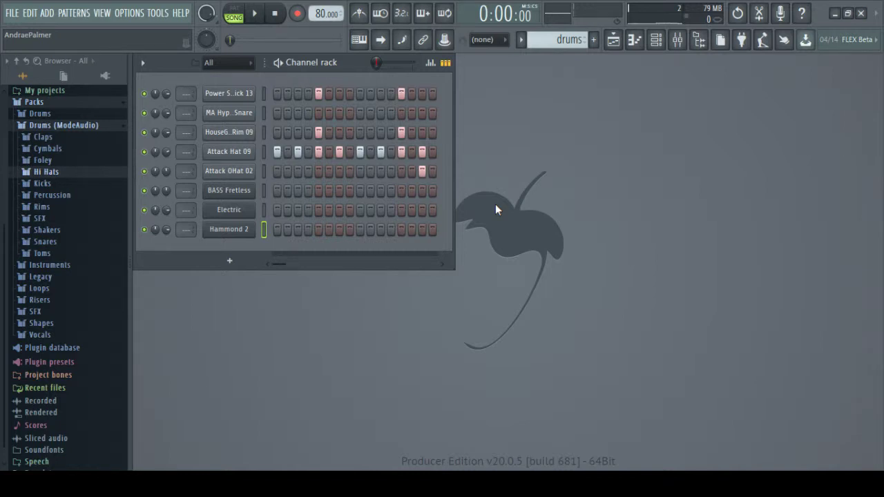
Step: In a new pattern named ppiano, enter four short offbeat C4-E4-G4 chords across bar 1 of the Electric channel
scroll(566, 40, "down", 1)
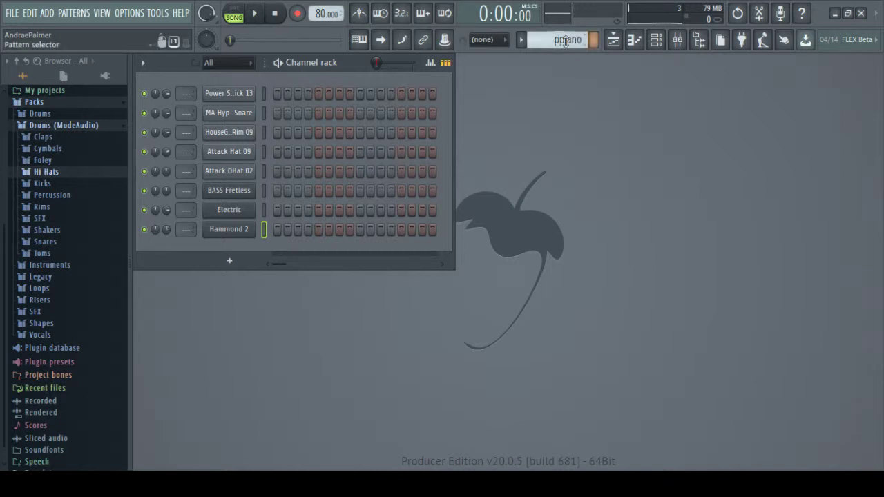
left_click(269, 207)
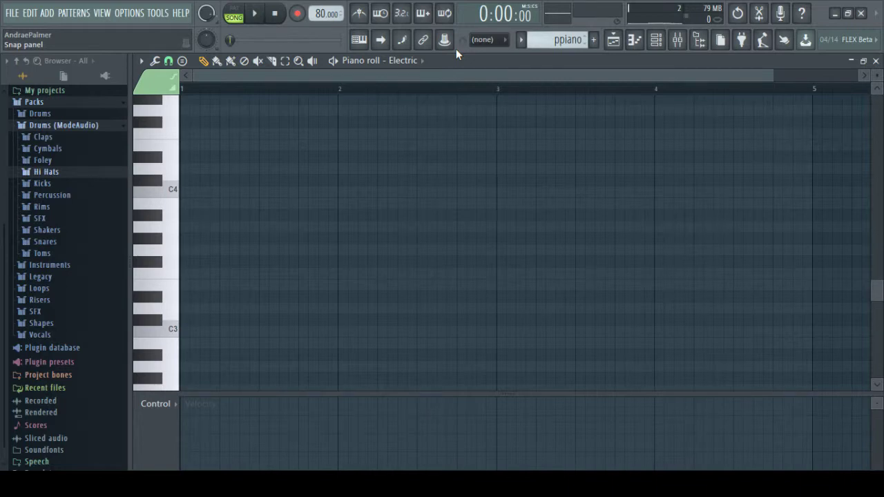
scroll(517, 77, "up", 2)
scroll(518, 76, "down", 1)
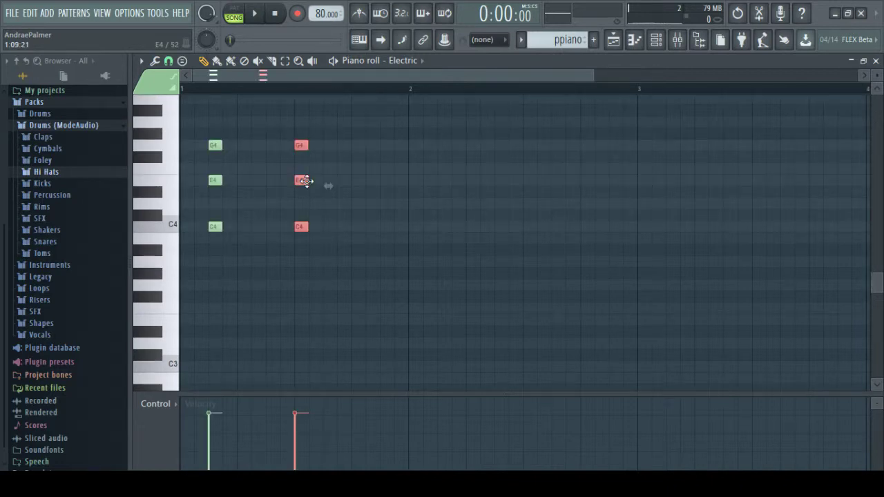
left_click_drag(306, 181, 336, 178)
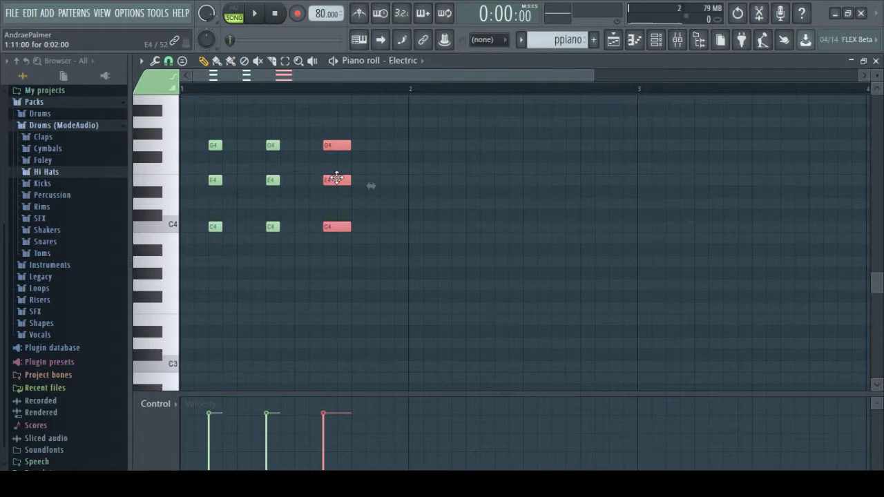
left_click_drag(337, 178, 380, 180)
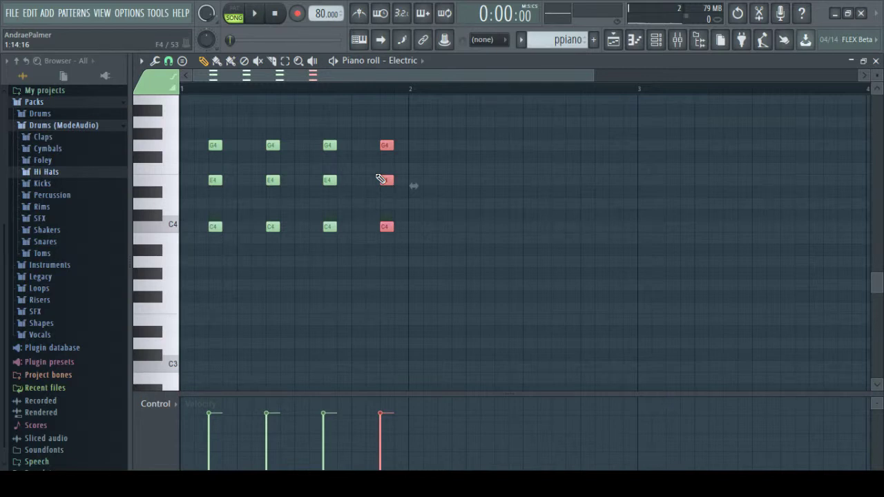
Step: Play the offbeat chords in pattern mode
left_click(235, 12)
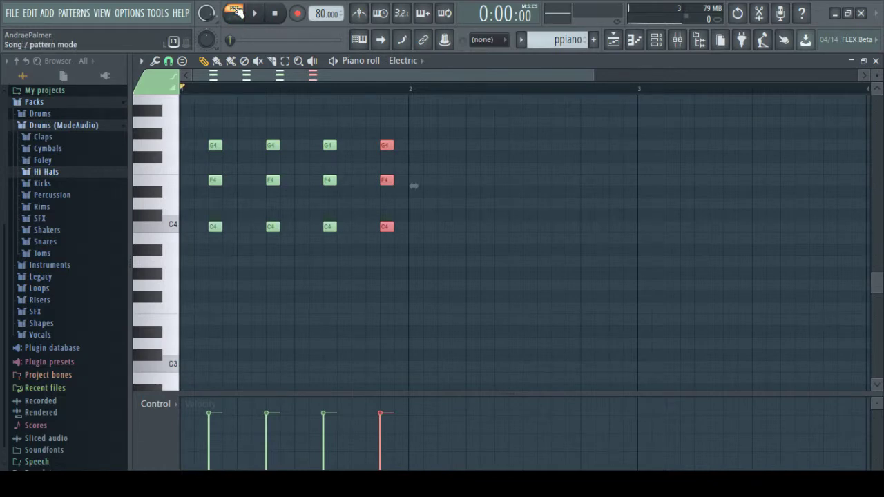
key("space")
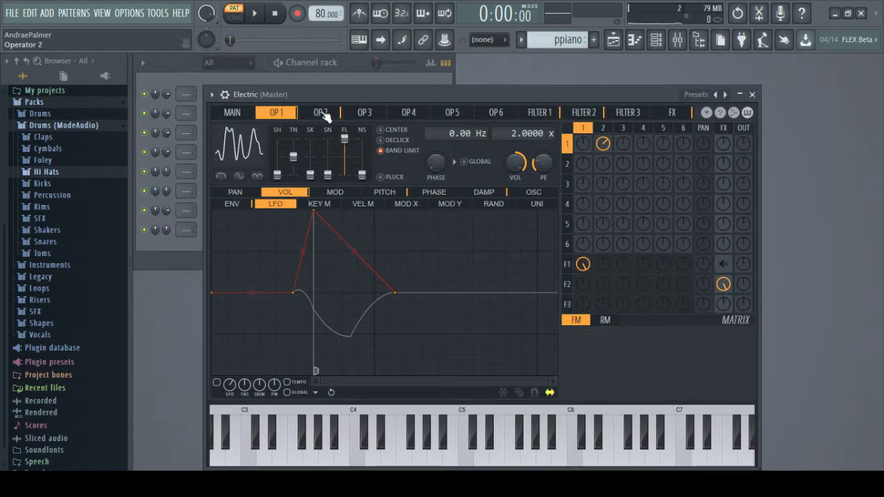
Step: Compare the volume envelopes of operators 1 and 2 in the Electric synth, and change its preset to Rhodes
left_click(323, 115)
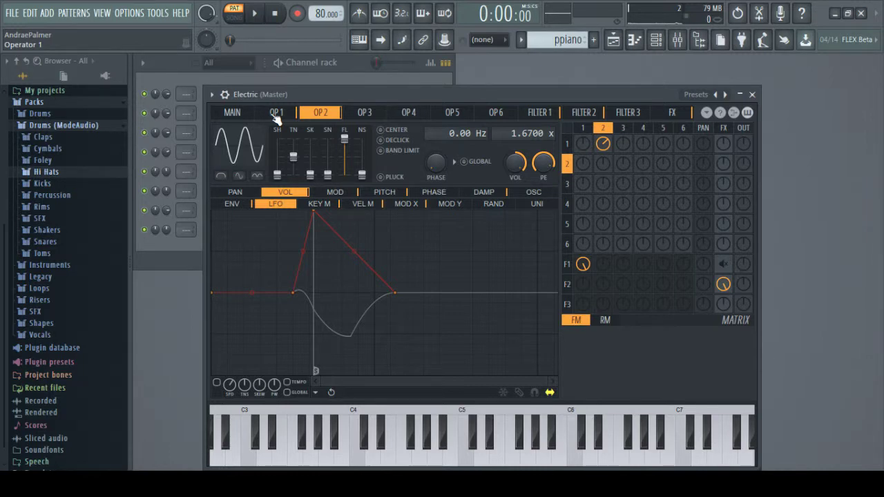
left_click(276, 116)
left_click(322, 119)
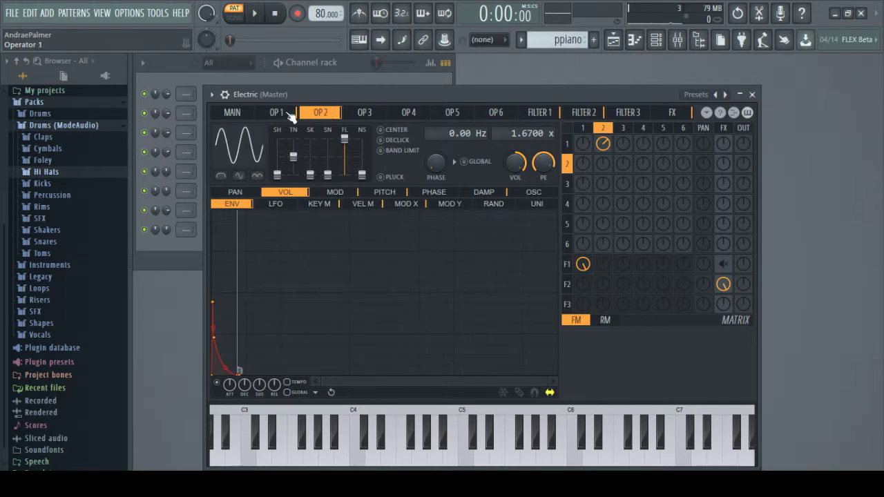
left_click(291, 117)
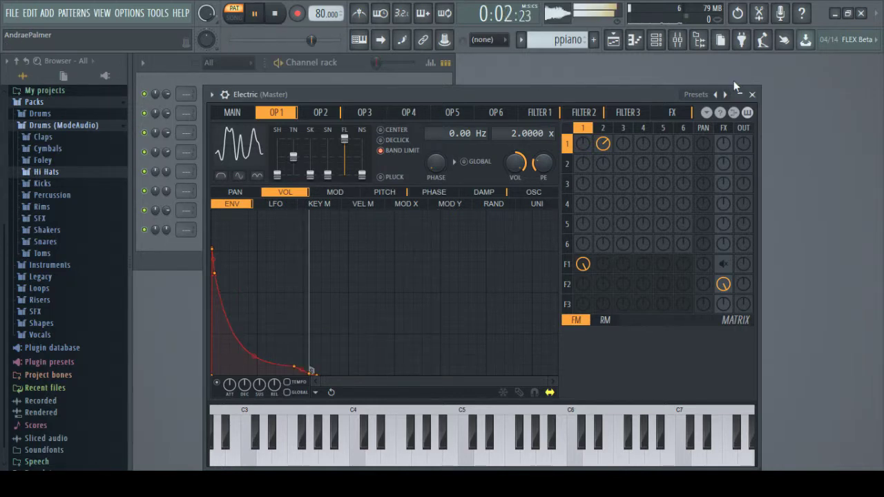
left_click(752, 94)
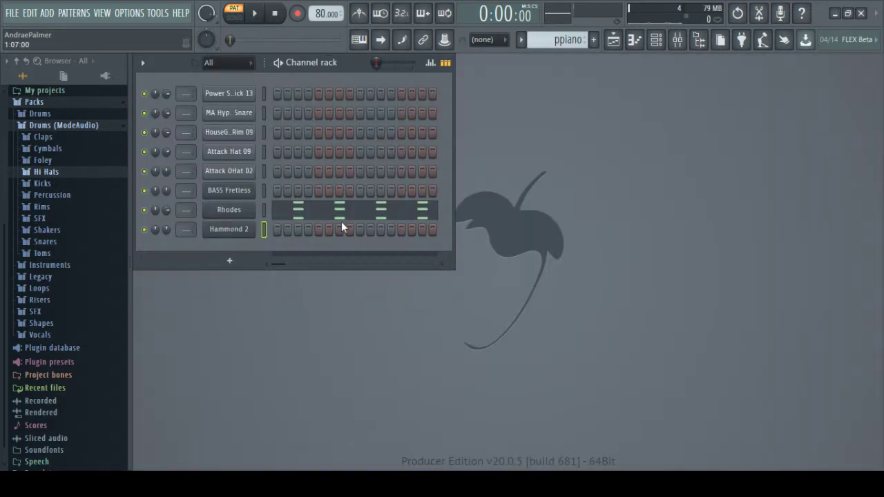
Step: Lower the Rhodes G4 notes one octave to G3 and raise the G3 notes in bar 2 to A3
left_click(341, 222)
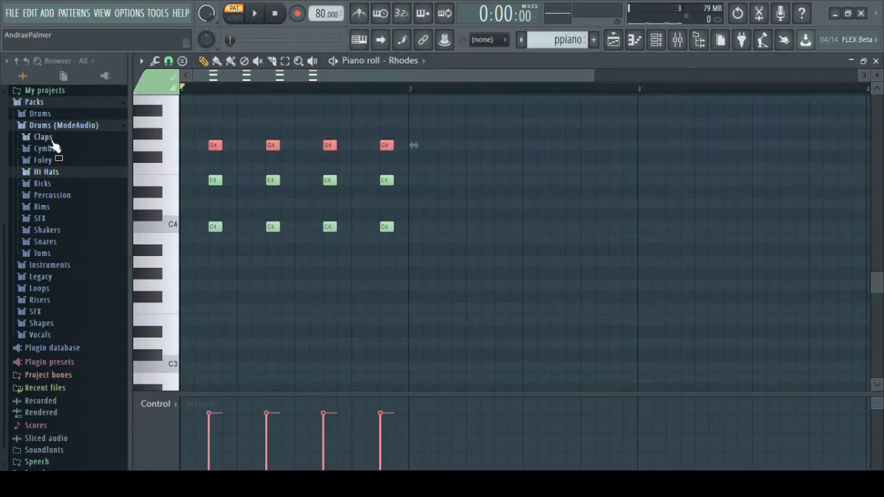
key("ctrl+Down")
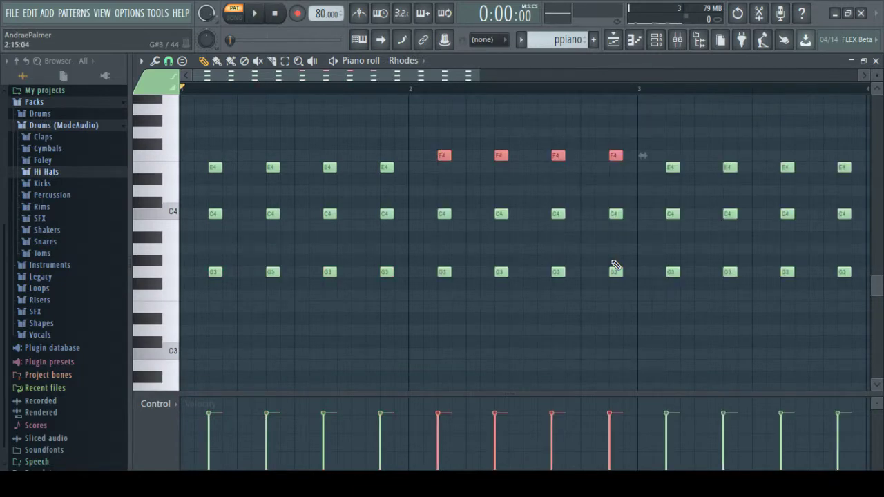
left_click_drag(624, 265, 437, 278)
left_click_drag(444, 271, 444, 247)
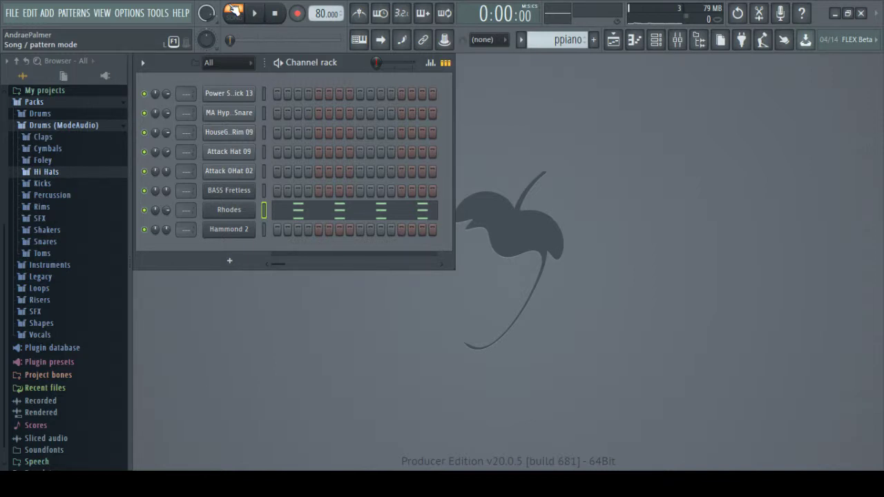
Step: Play the ppiano pattern and place it on Track 3 of the playlist, starting at bar 1
key("space")
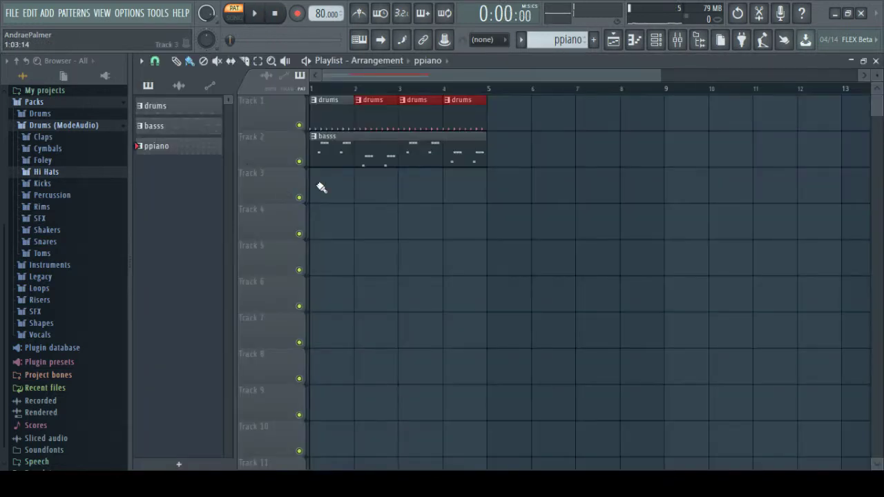
left_click(320, 187)
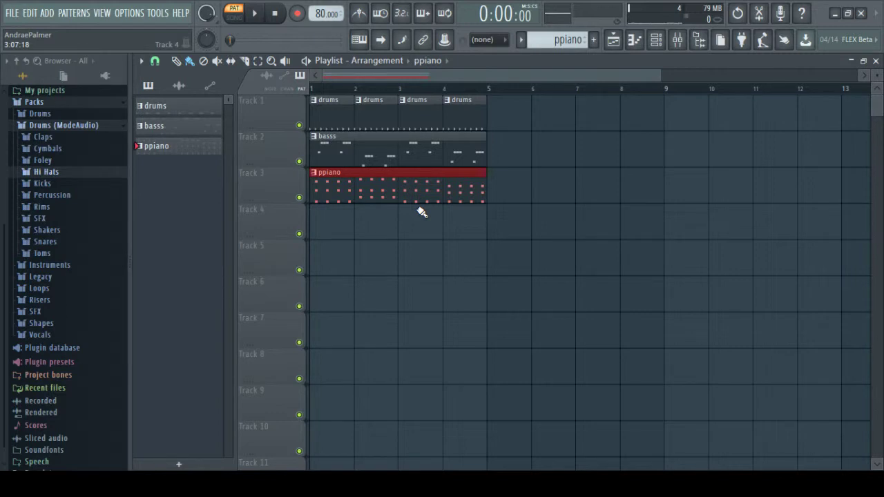
Step: Play the arrangement with drums, bass and piano in song mode, and stop playback
left_click(234, 17)
key("space")
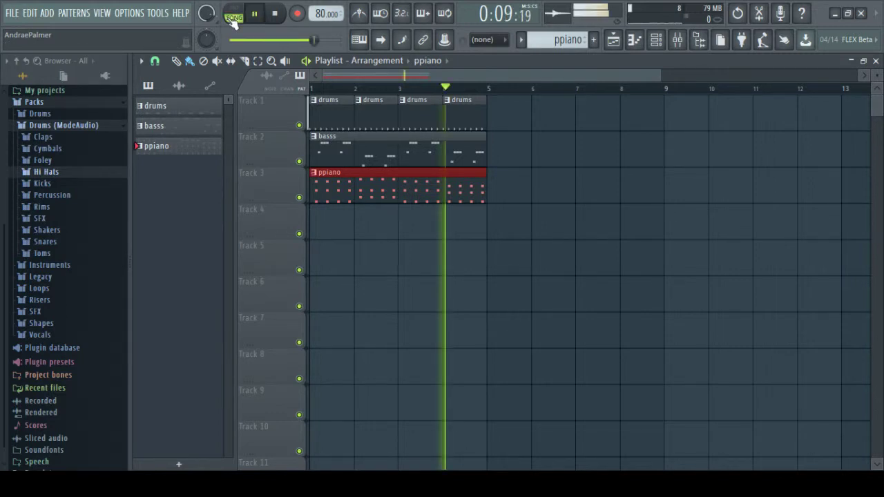
key("space")
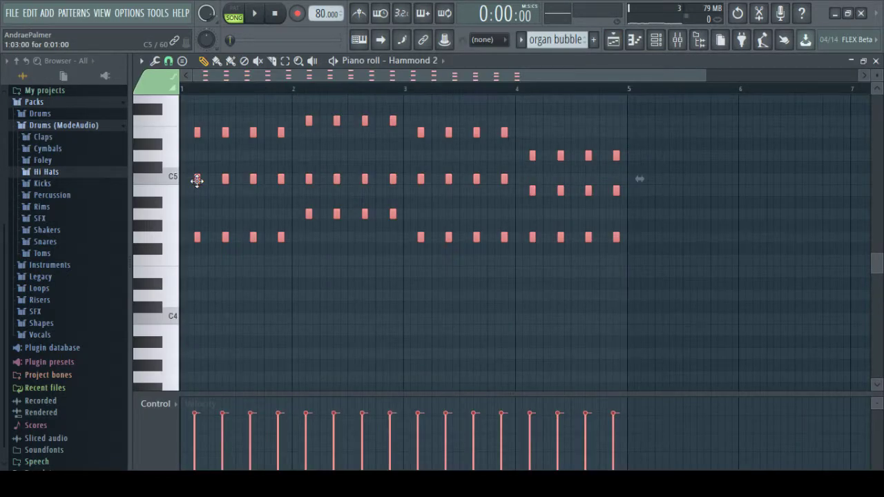
Step: In the organ bubble pattern, add lower-octave Hammond 2 chords one step before and after each offbeat chord, and play the pattern
left_click_drag(197, 180, 188, 181)
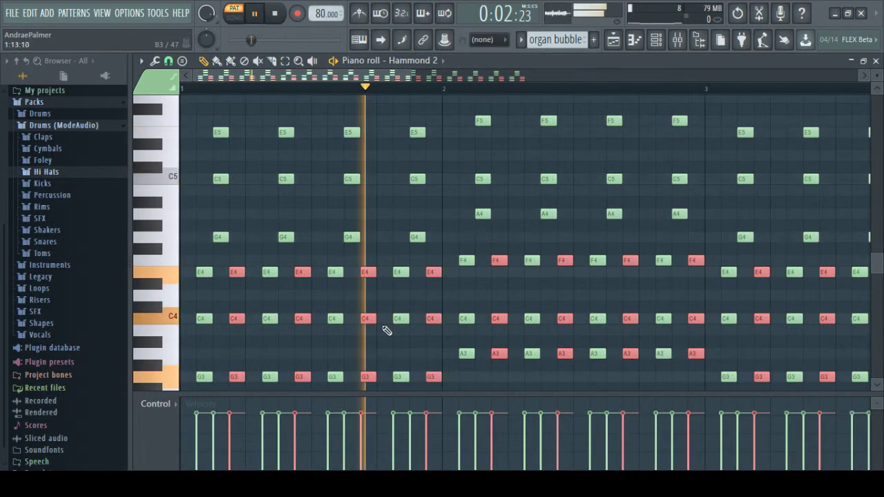
key("space")
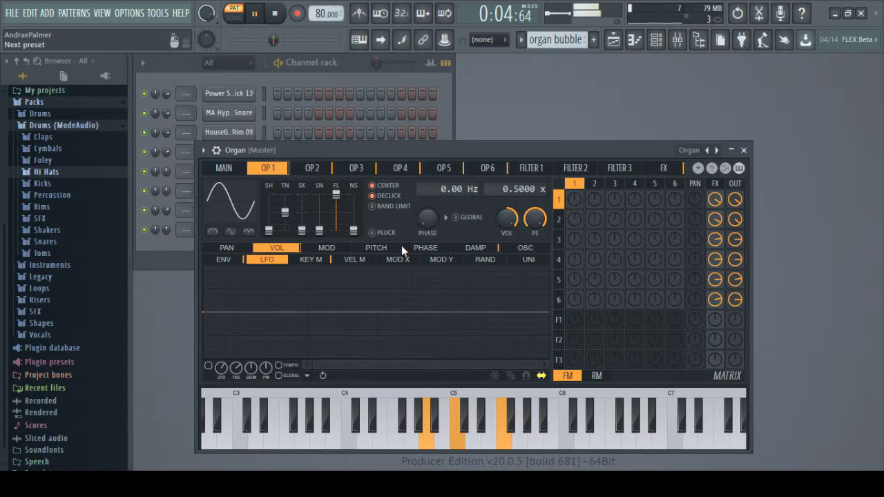
Step: Load the Drawbar preset for the organ and set its channel volume to 35% during song playback
key("Escape")
key("l")
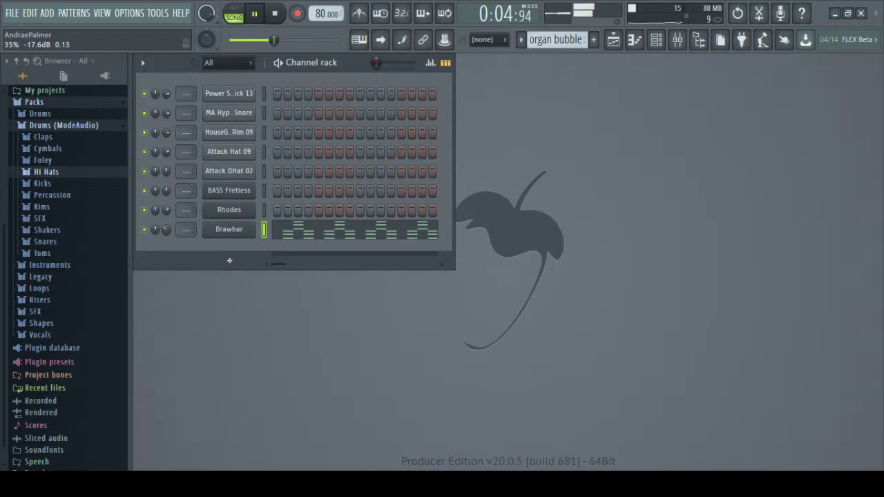
key("space")
Step: Open the Drawbar channel's synthesizer window and move it higher in the workspace
left_click(223, 231)
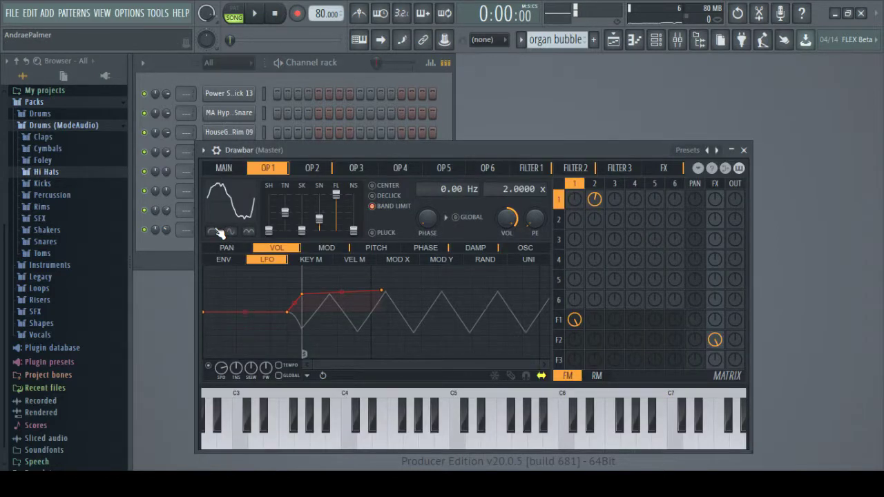
left_click_drag(297, 155, 283, 109)
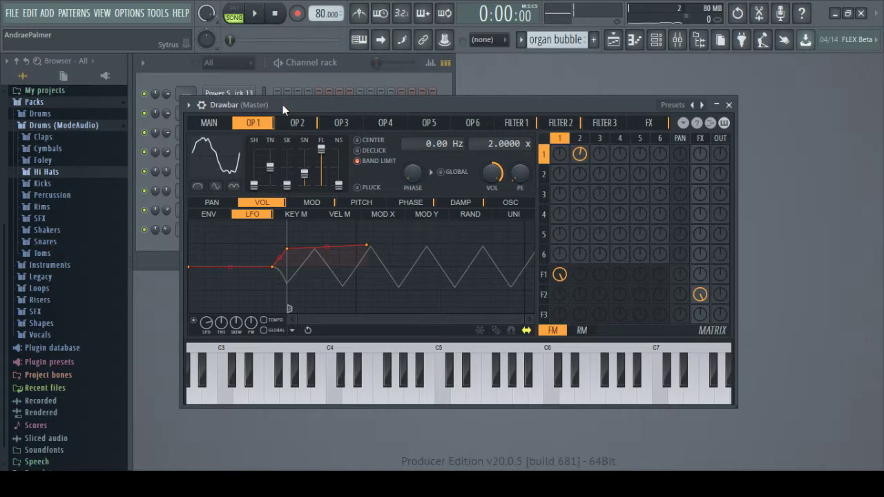